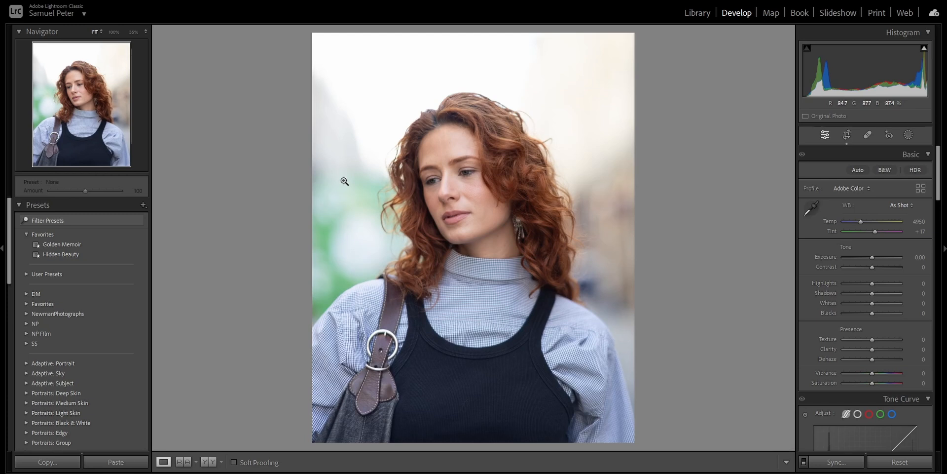
Apply the Golden Memoir preset from Favorites to the portrait
click(130, 243)
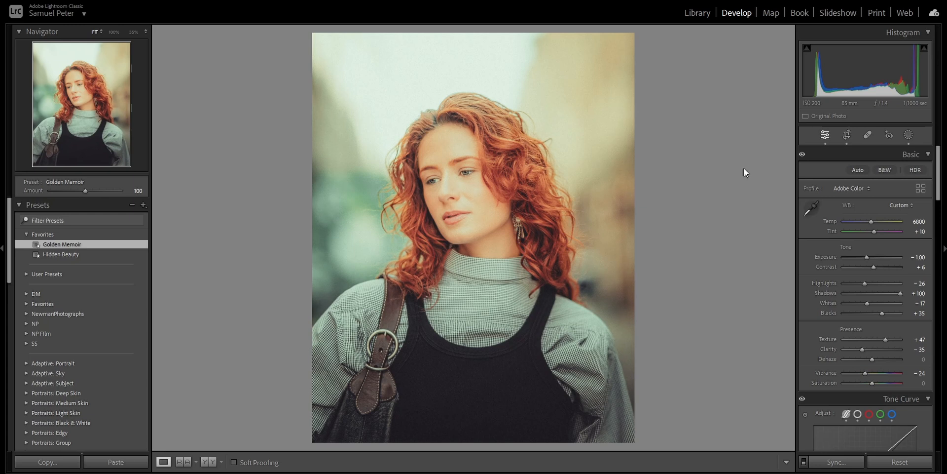
Open the preset's masks, select Mask 5 and reposition its radial gradient over the face
click(909, 136)
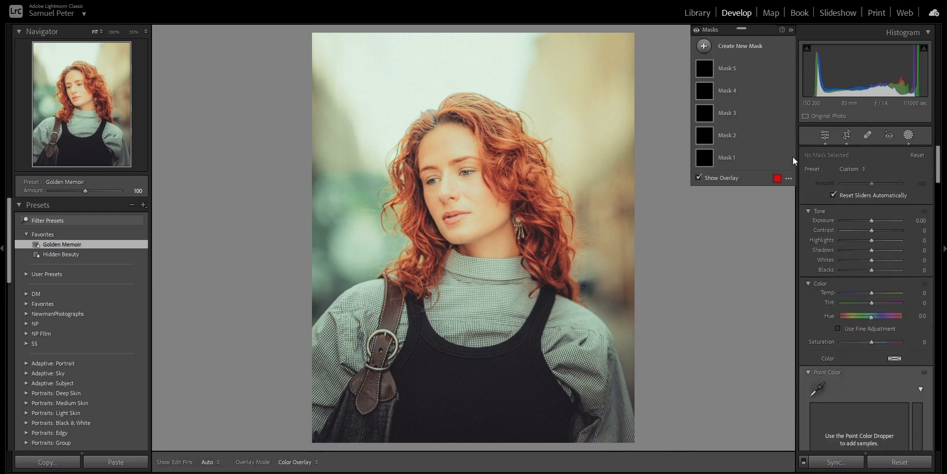
click(737, 67)
drag(509, 142, 477, 133)
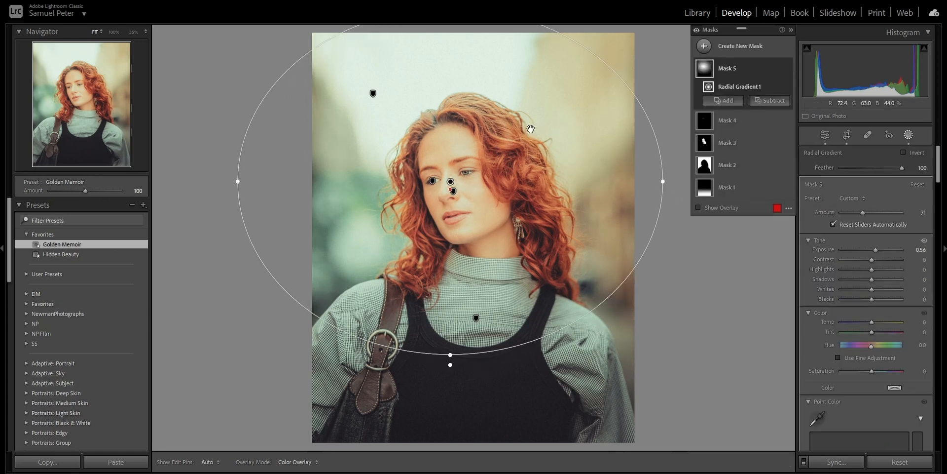
Inspect the preset's other masks one by one: eye mask, skin mask, background mask and linear gradient
click(769, 125)
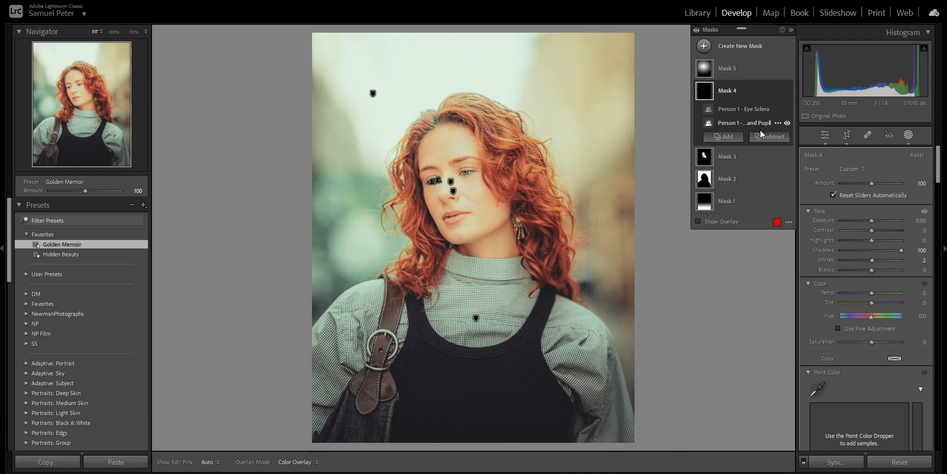
click(759, 155)
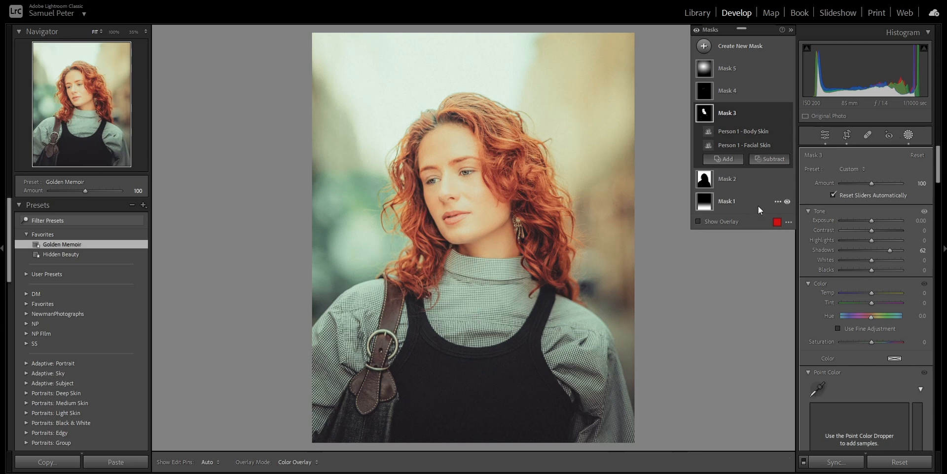
click(735, 181)
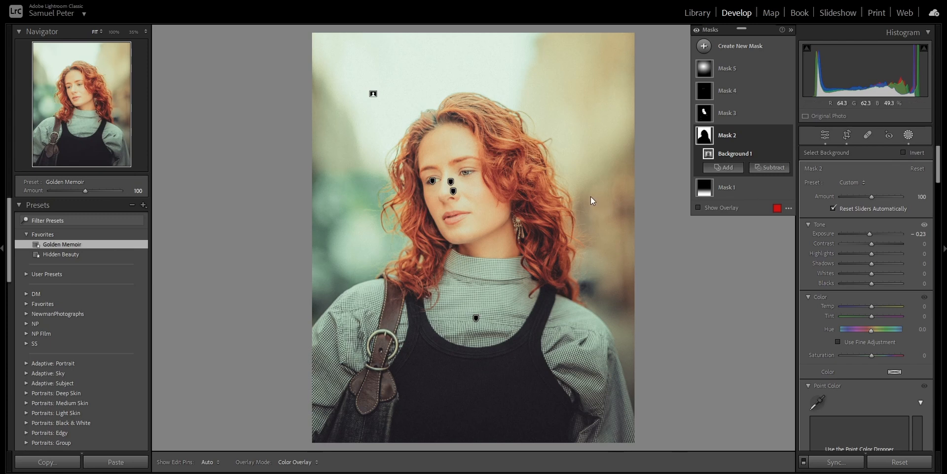
click(720, 189)
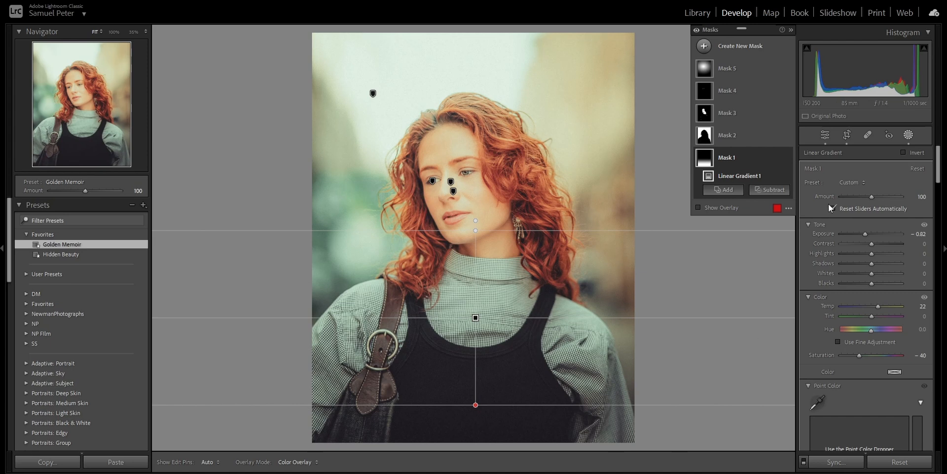
Return to the Basic panel and lower Exposure to -1.58
click(824, 136)
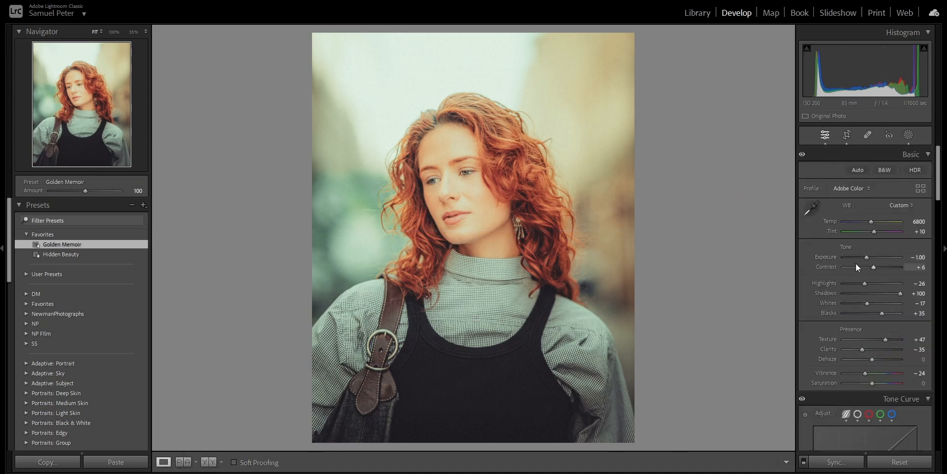
drag(869, 257, 865, 259)
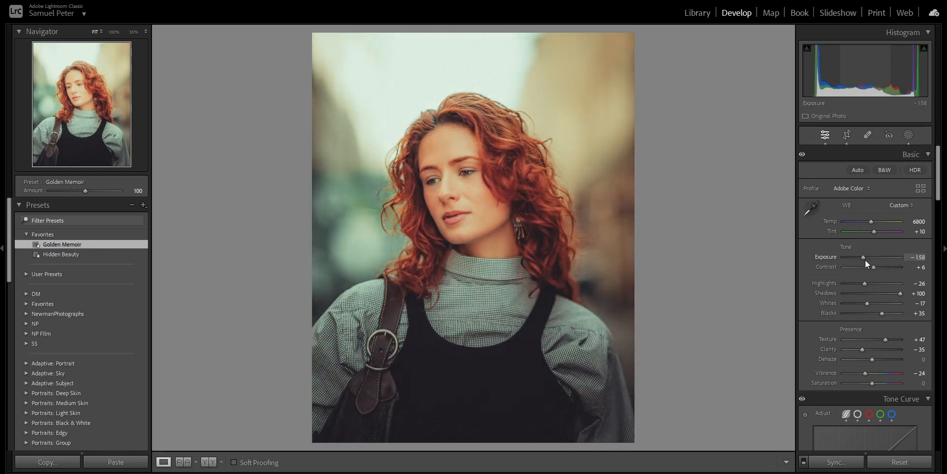
Set the white balance preset to Auto
click(899, 205)
click(874, 228)
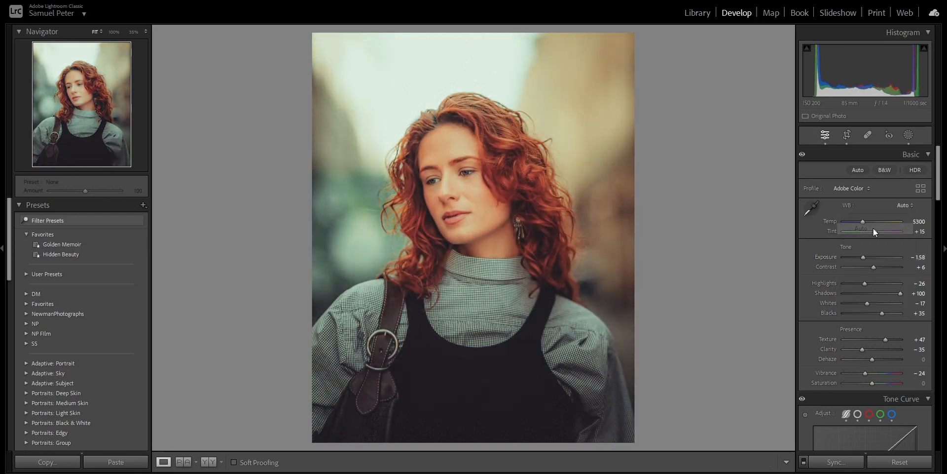
Fine-tune the Amount of Mask 5's radial gradient while comparing against the before view
click(909, 135)
click(727, 63)
drag(872, 212, 863, 212)
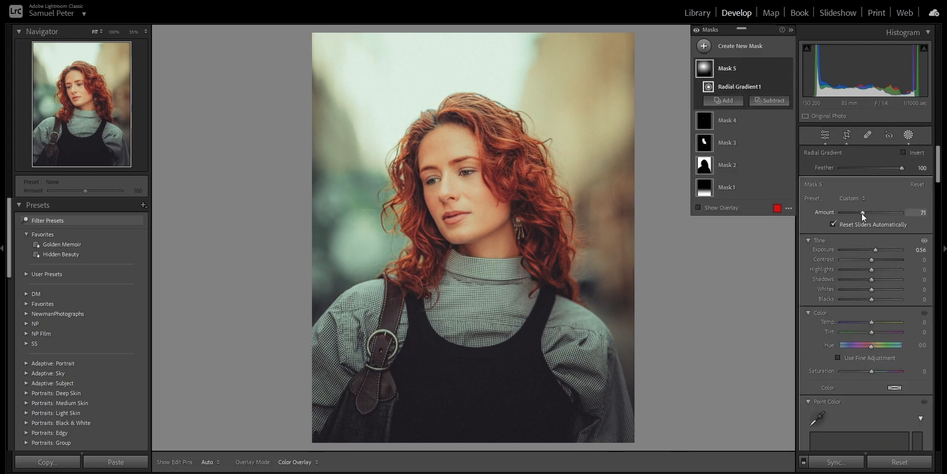
key(backslash)
drag(865, 213, 868, 212)
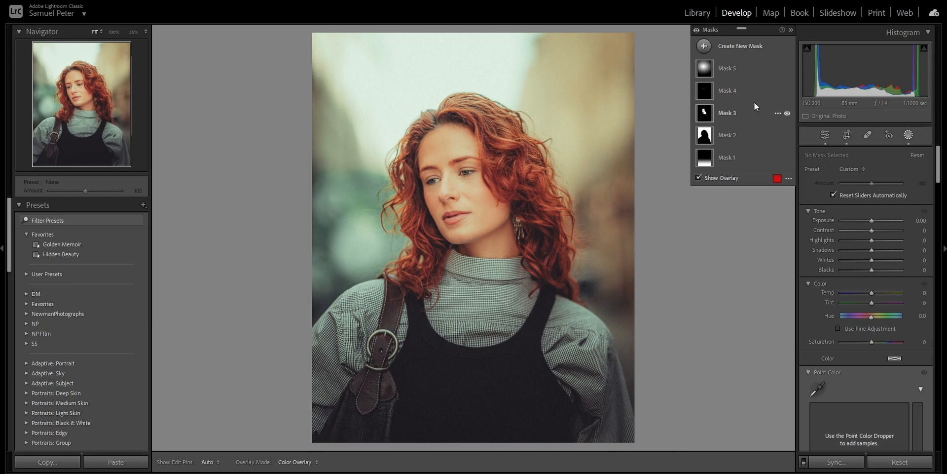
Compare the before and after versions side by side, zooming in on the face
click(821, 135)
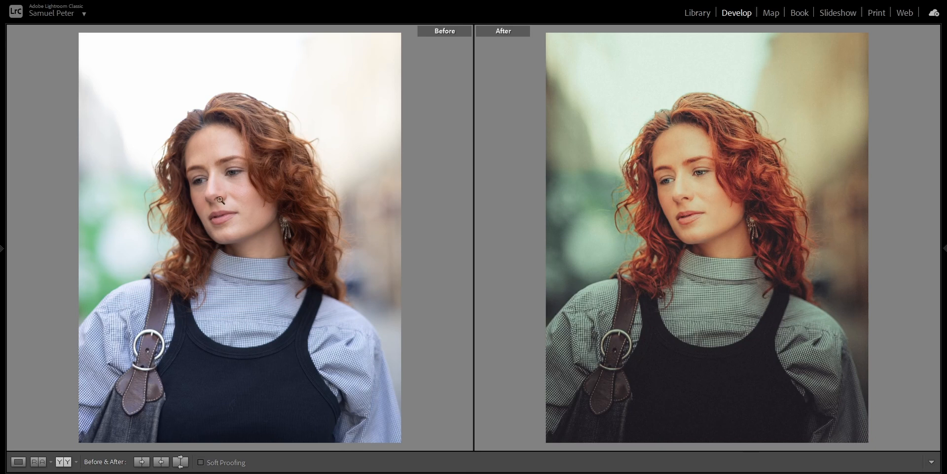
click(221, 200)
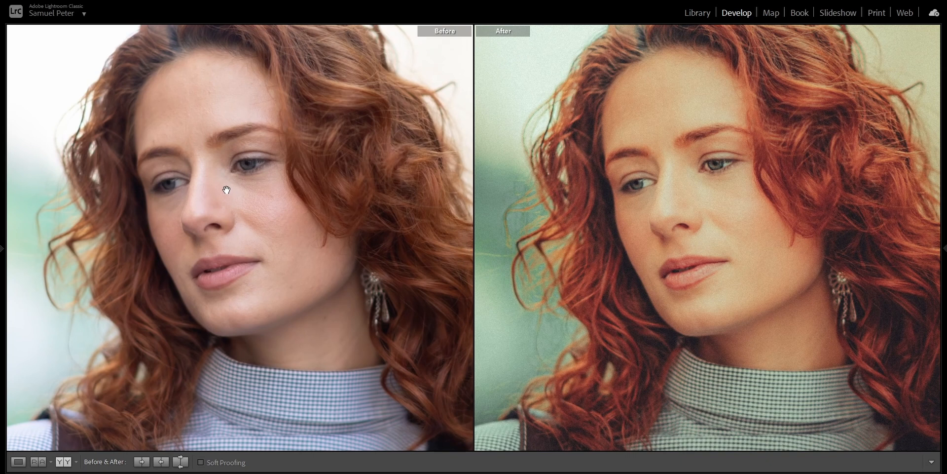
click(228, 188)
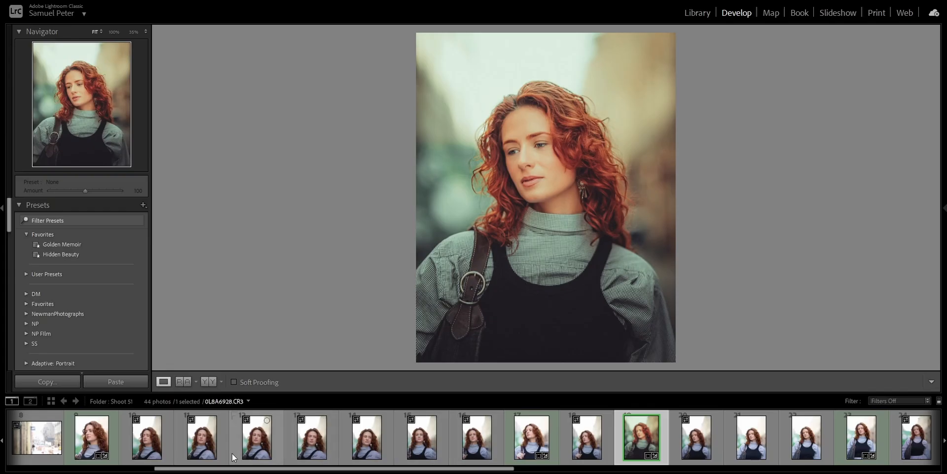
Open another photo of the same model from the filmstrip and hide the filmstrip
click(81, 450)
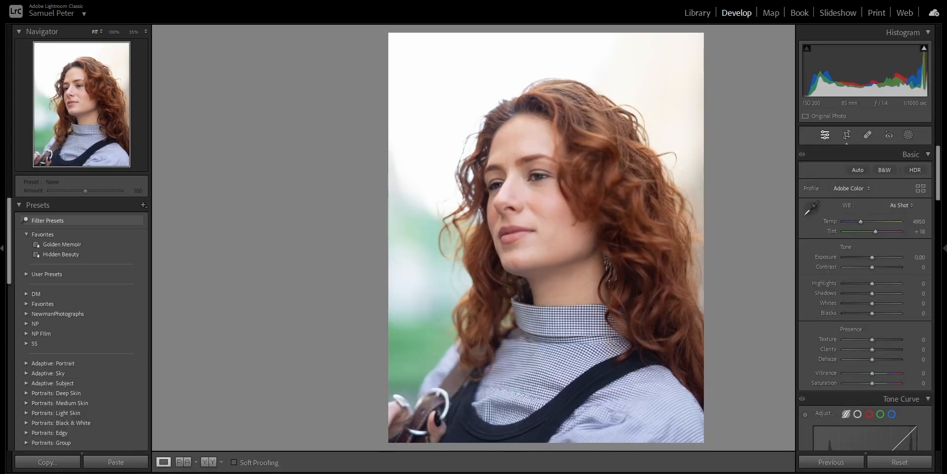
click(943, 207)
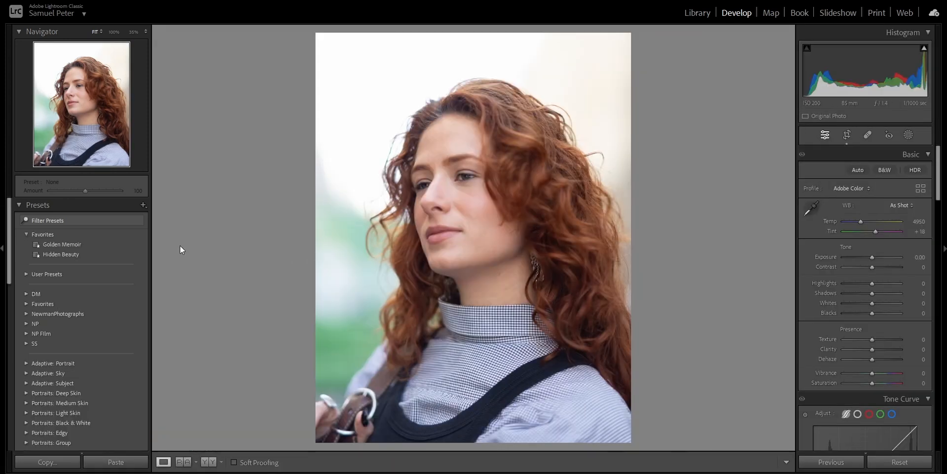
Apply the Golden Memoir preset to this photo and lower Exposure to -1.67
click(122, 245)
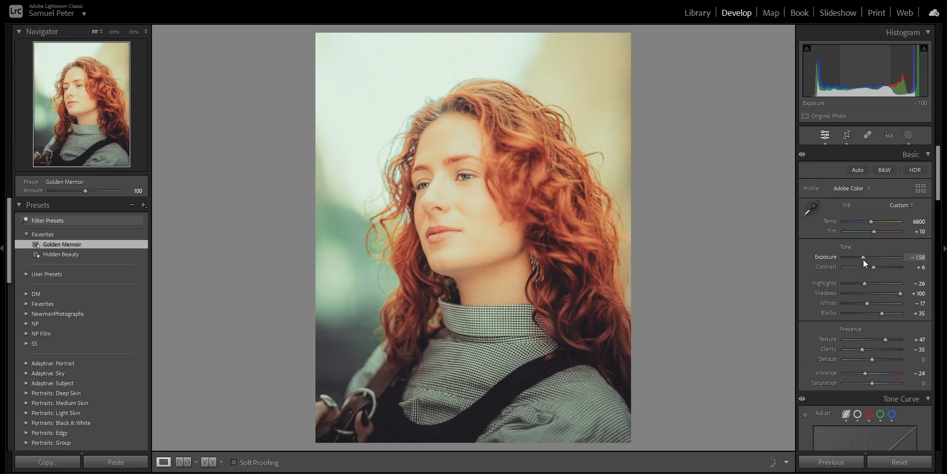
drag(864, 259, 861, 258)
Set the white balance preset to Cloudy
click(895, 206)
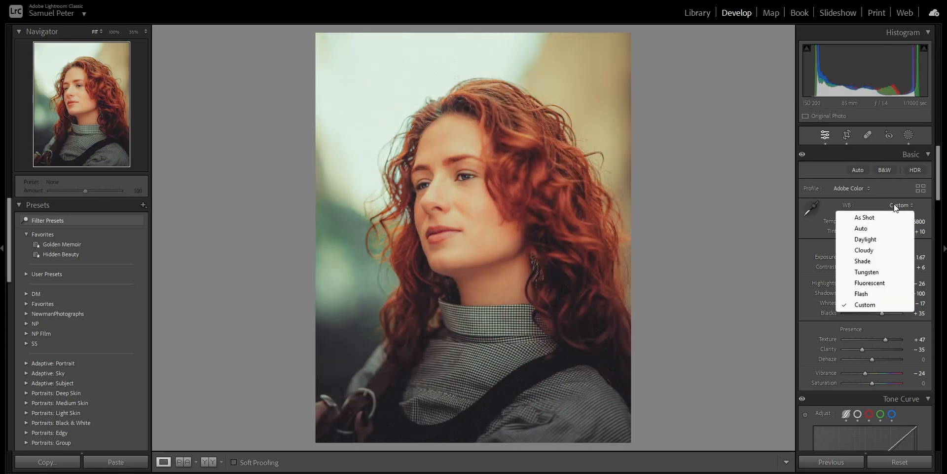
click(869, 249)
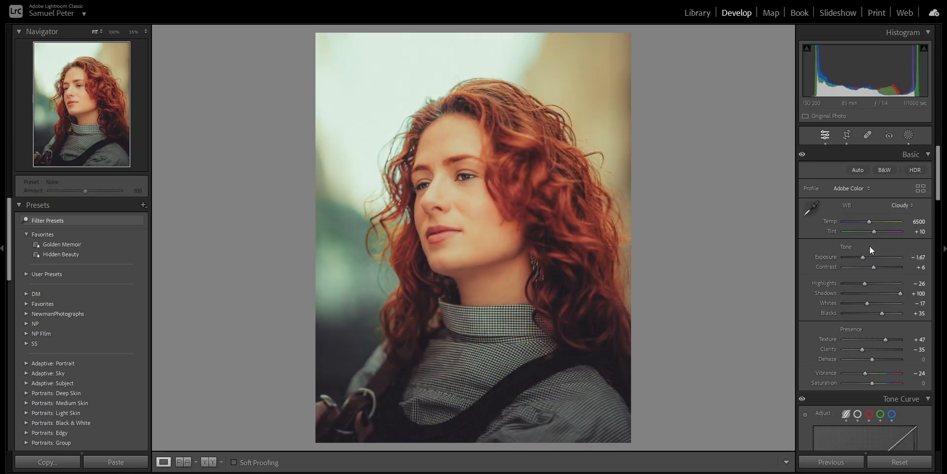
Move Mask 5's radial gradient onto the face and raise its Amount to 93
click(909, 136)
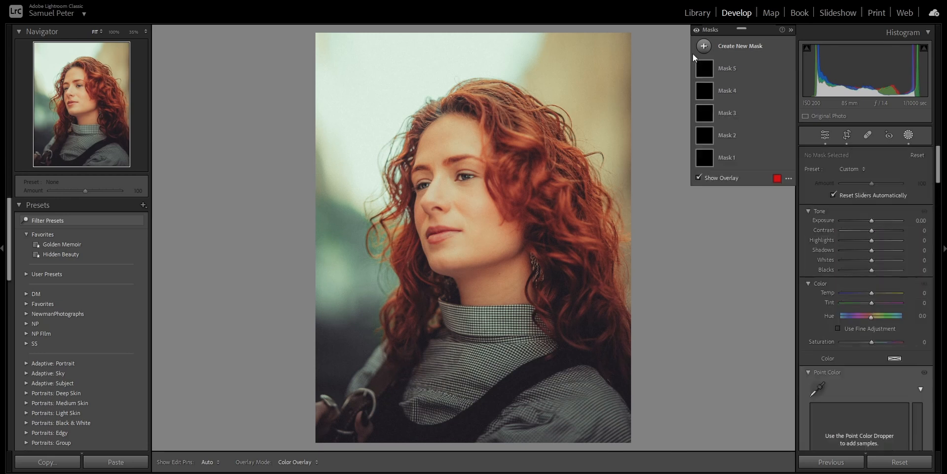
click(726, 61)
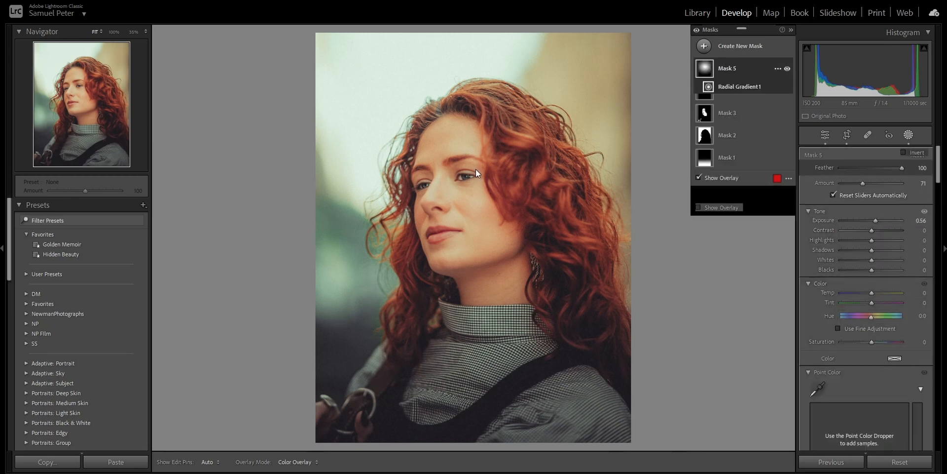
drag(572, 183, 533, 178)
drag(865, 216, 869, 213)
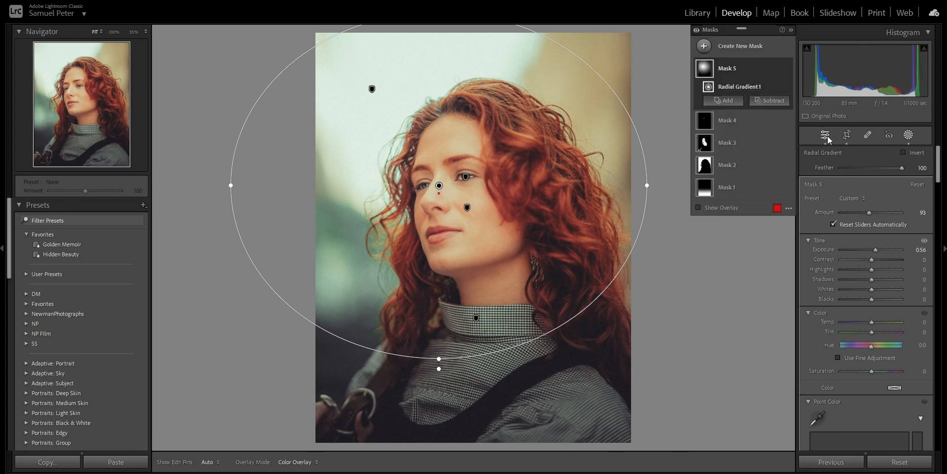
Compare before and after side by side, then return to the single-photo view
click(828, 137)
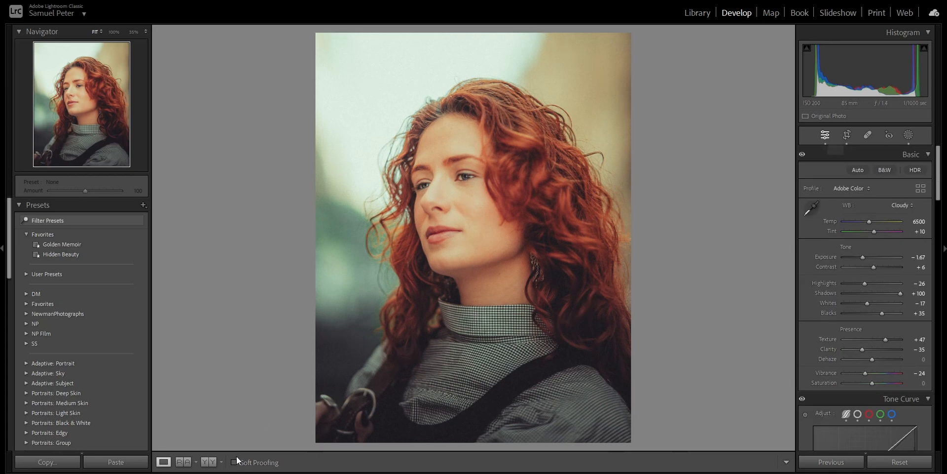
click(211, 463)
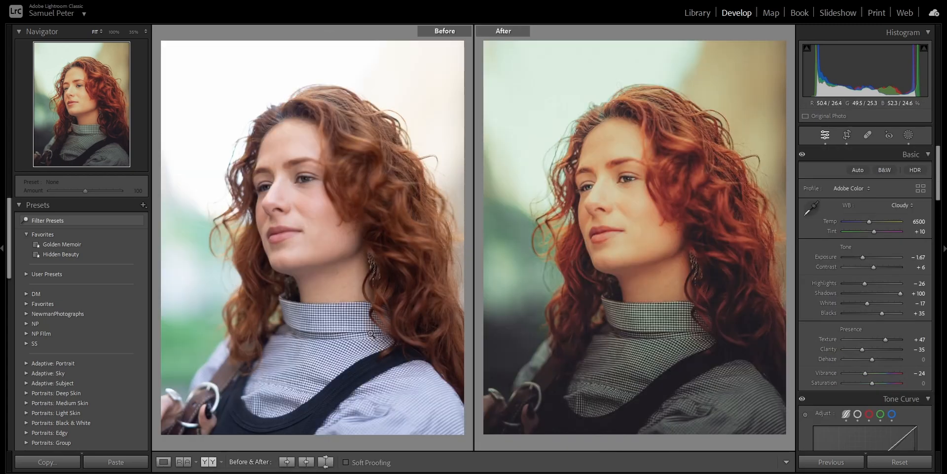
click(310, 183)
click(564, 167)
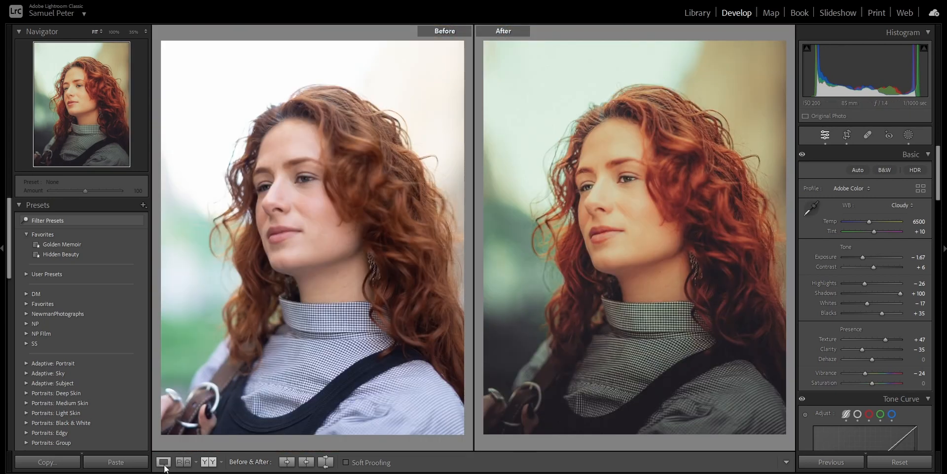
click(163, 462)
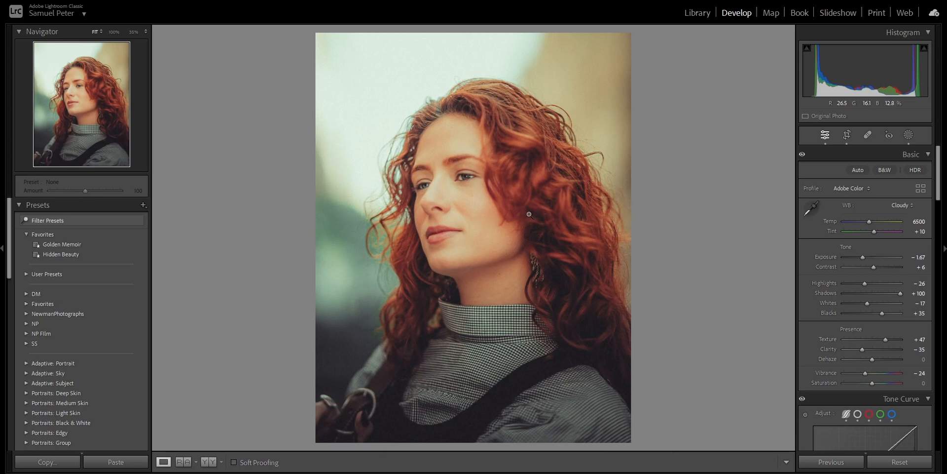
Scroll down through the Detail, Effects and Calibration panels
scroll(841, 307, down, 15)
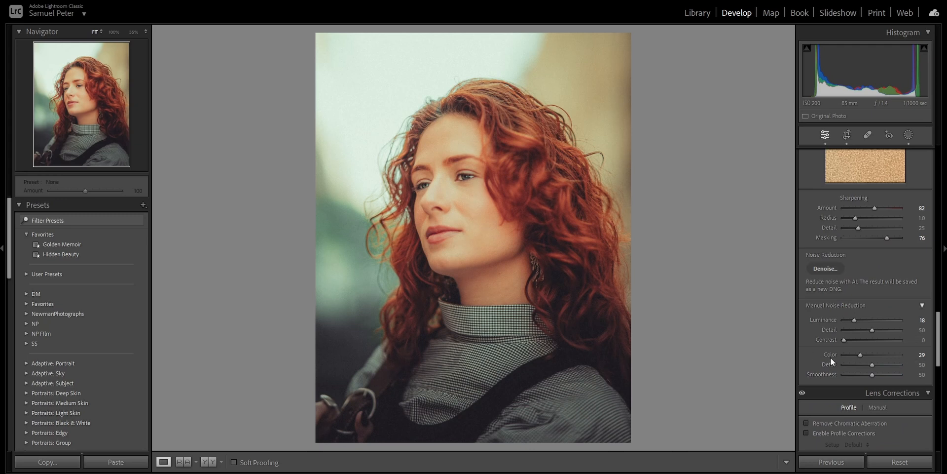
scroll(830, 357, down, 6)
scroll(832, 351, down, 2)
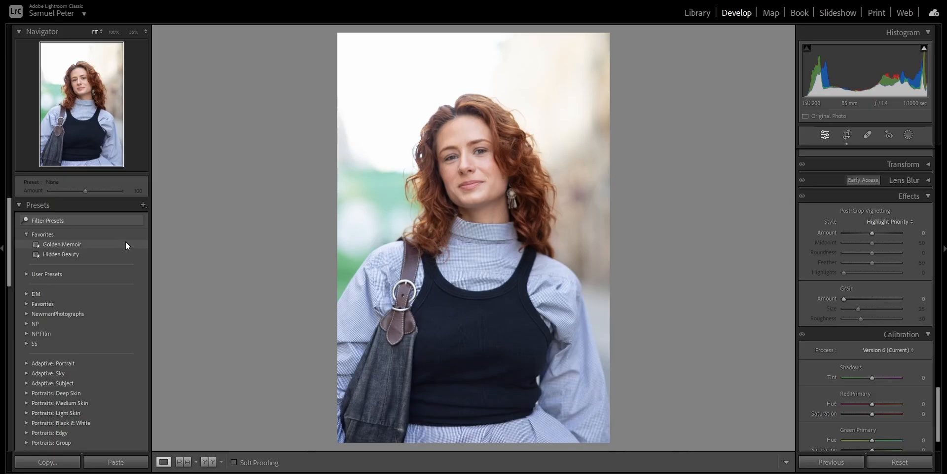
Apply the Golden Memoir preset to the third photo
click(125, 244)
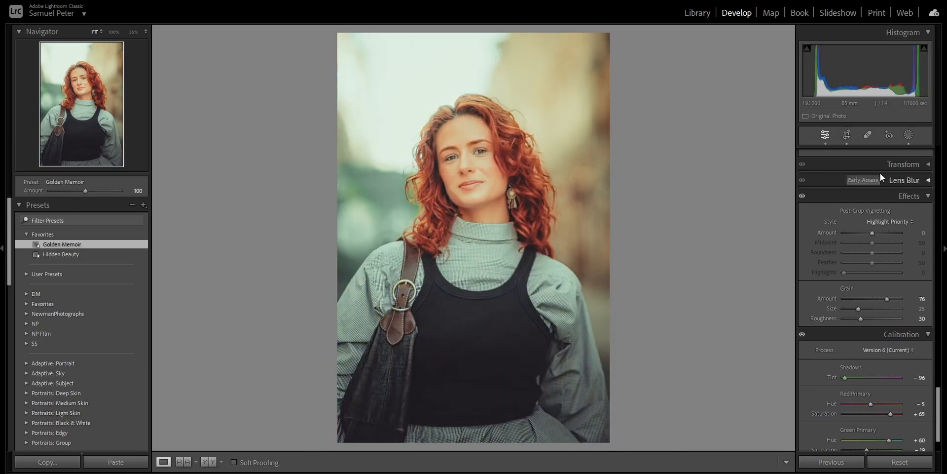
Set the white balance preset to Cloudy, after briefly trying Daylight
scroll(880, 192, up, 10)
scroll(882, 195, up, 5)
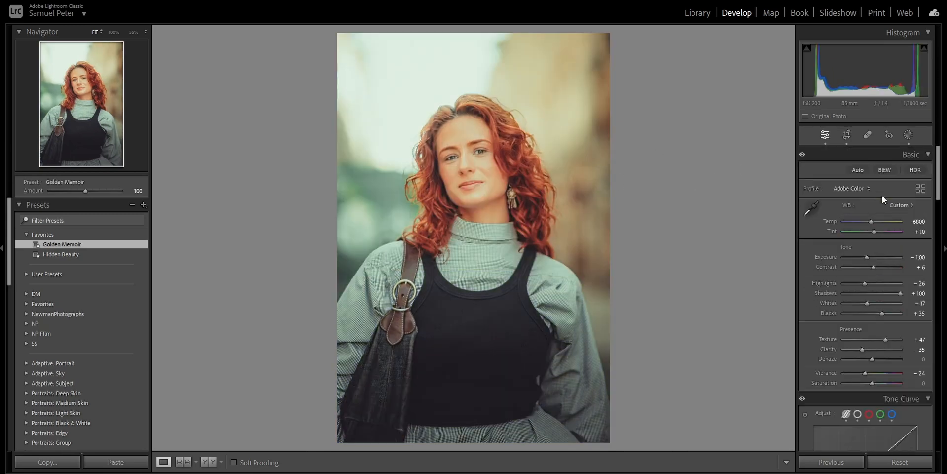
click(900, 205)
click(880, 240)
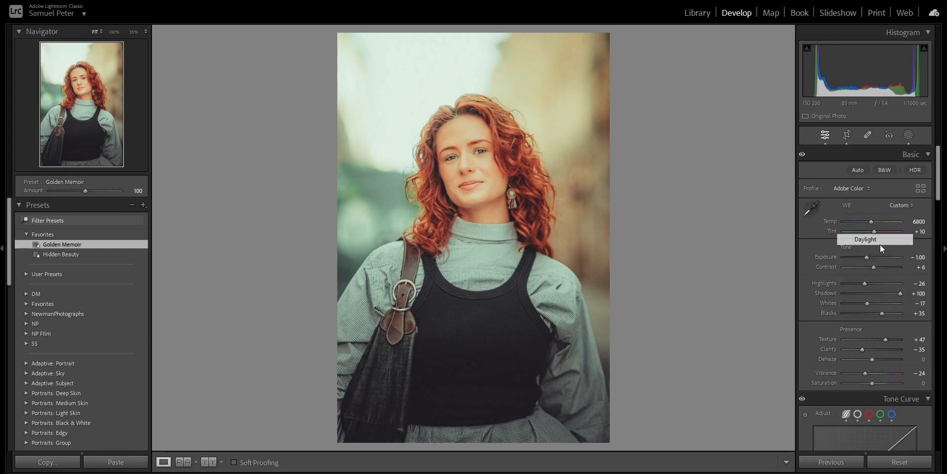
click(901, 205)
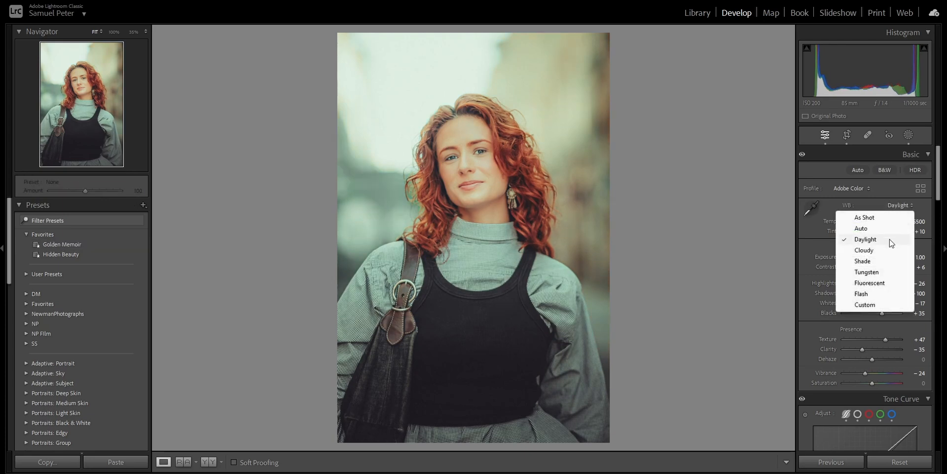
click(889, 252)
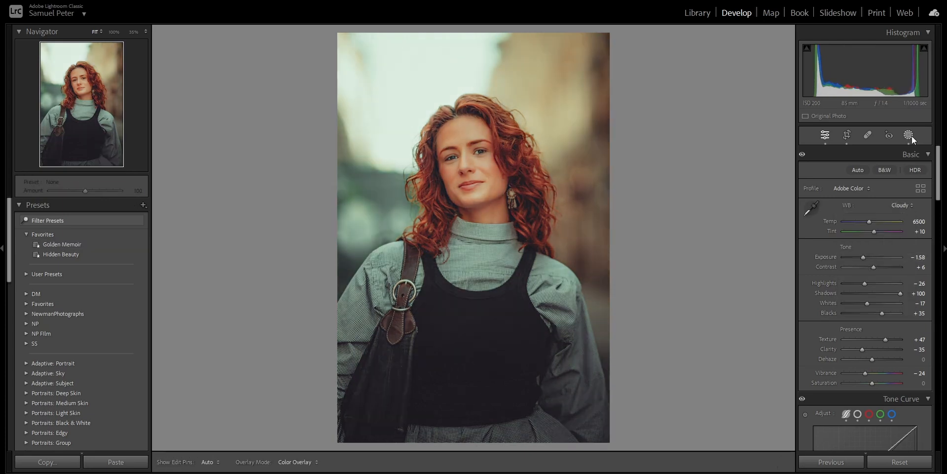
Review the radial gradient mask, then compare before and after side by side and return to the single-photo view
click(909, 135)
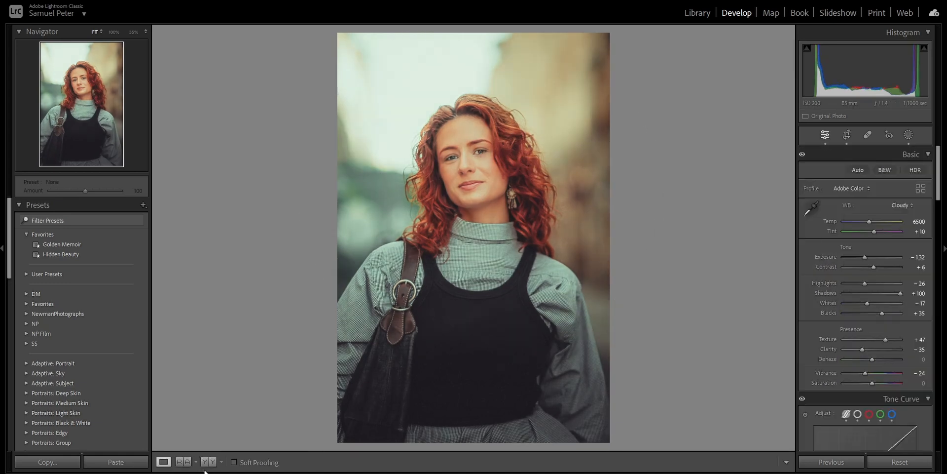
click(207, 462)
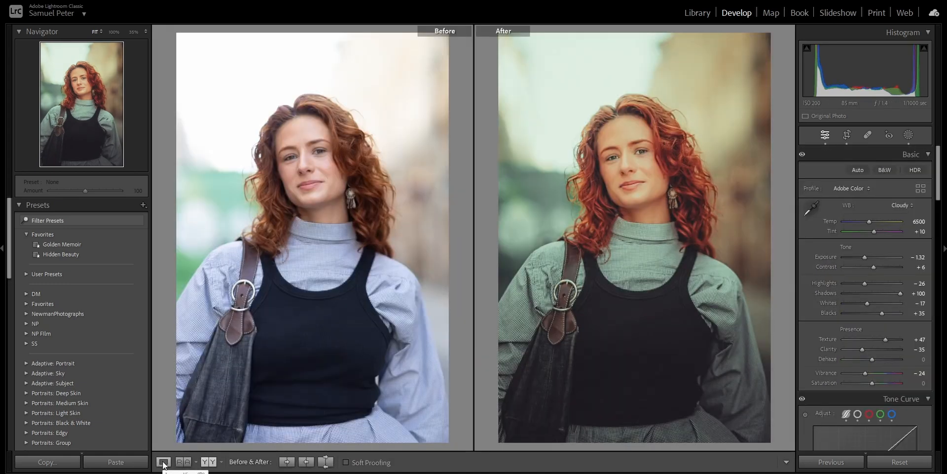
click(164, 462)
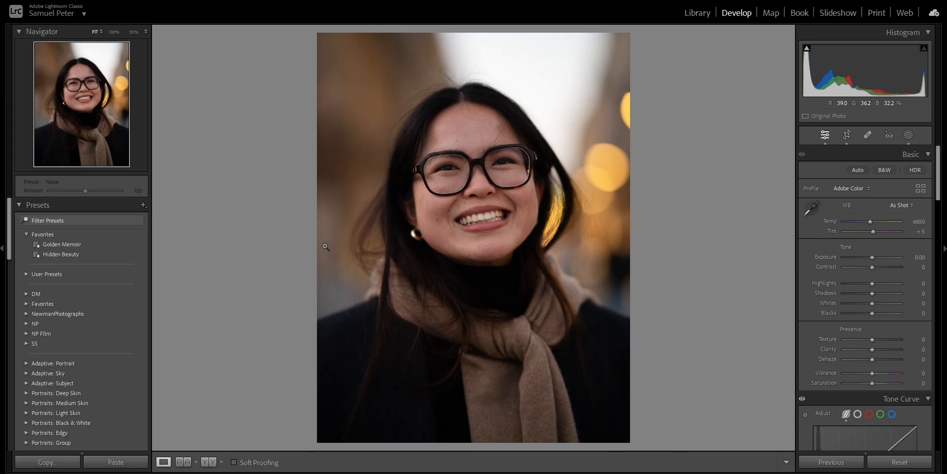
Apply the Golden Memoir preset to the fourth photo and undo a trial exposure change
click(128, 242)
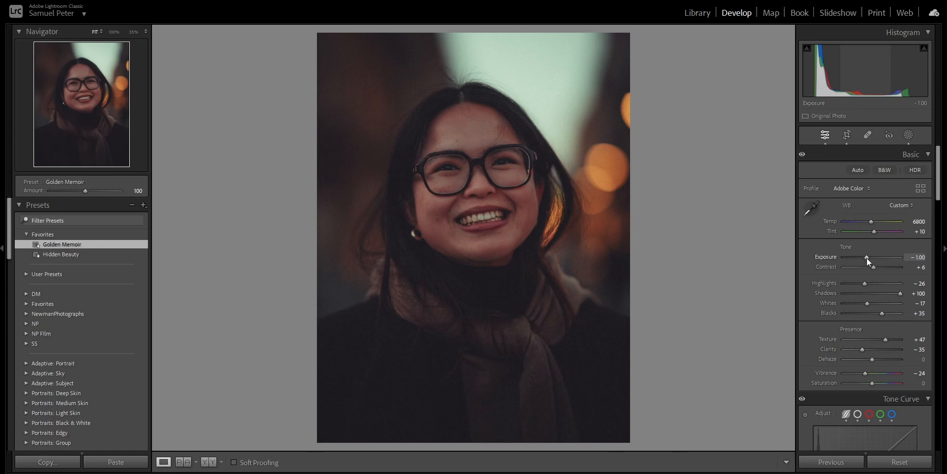
drag(866, 258, 870, 257)
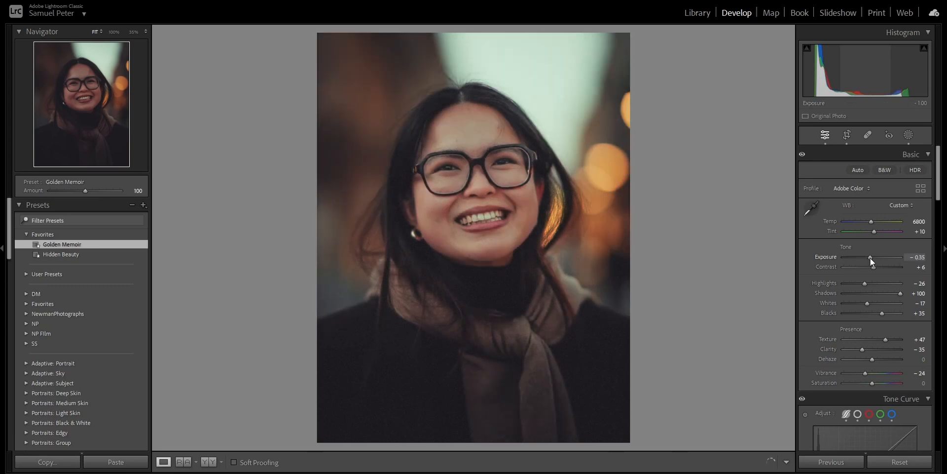
key(ctrl+z)
click(907, 136)
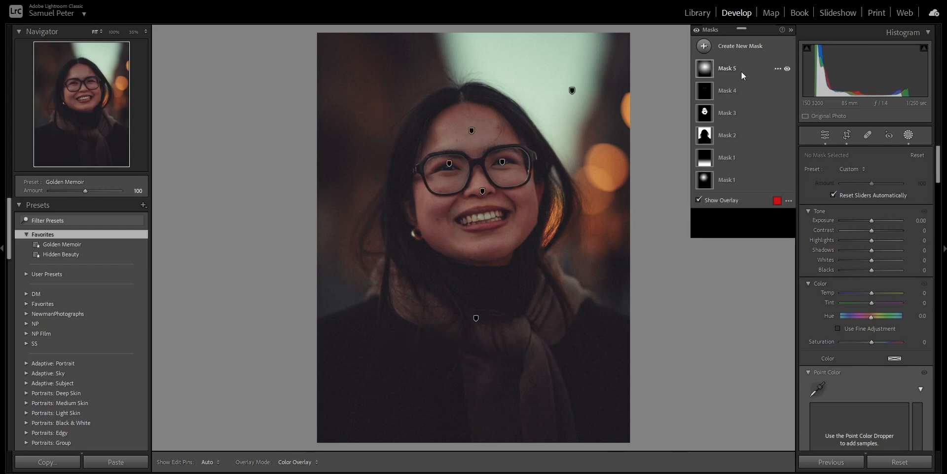
click(741, 74)
drag(541, 202, 539, 200)
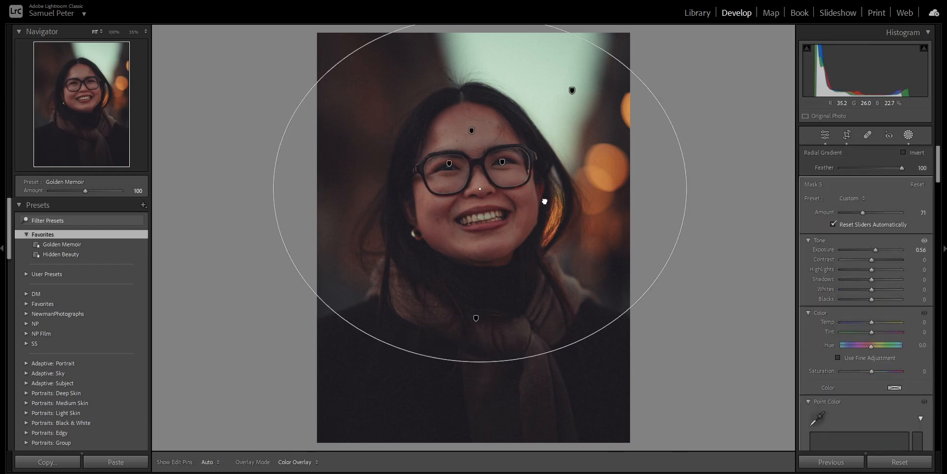
click(828, 139)
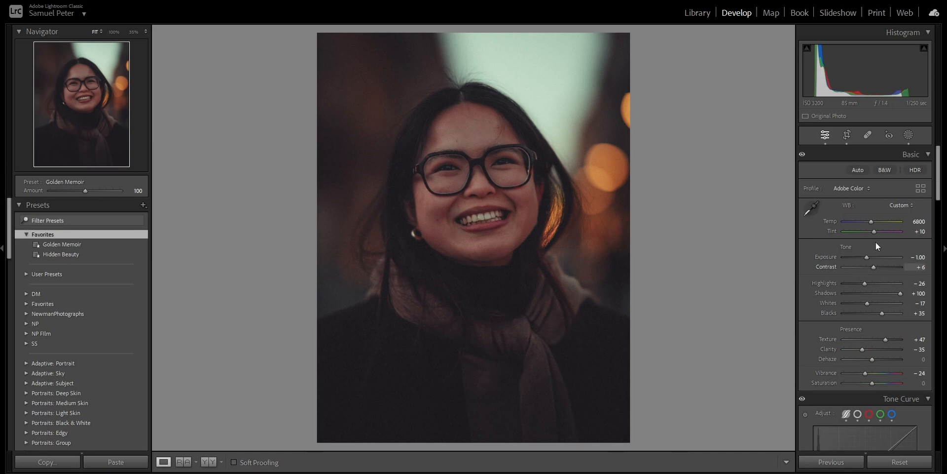
drag(866, 257, 872, 259)
key(ctrl+z)
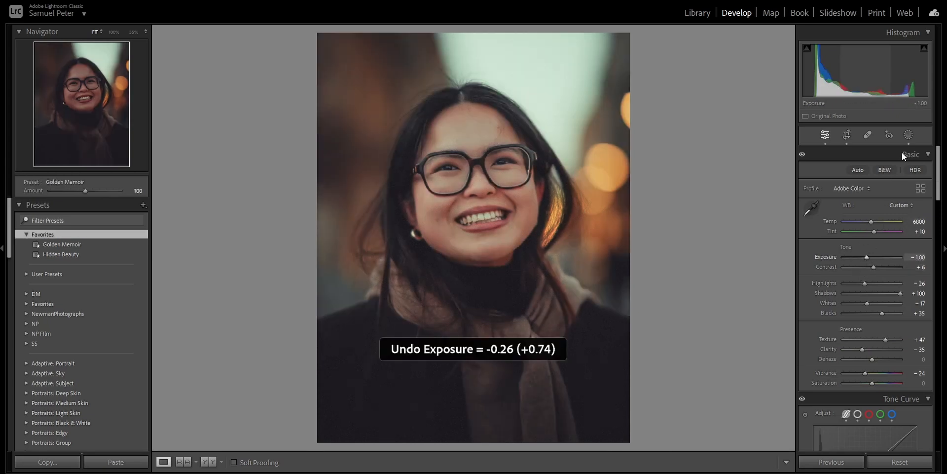
Select Mask 5's radial gradient and raise its exposure slightly, then return to the basic adjustments
click(907, 134)
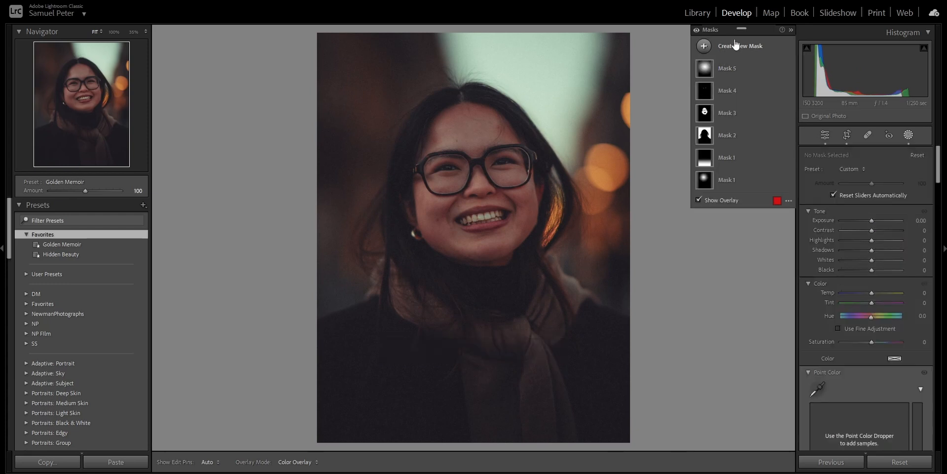
click(732, 69)
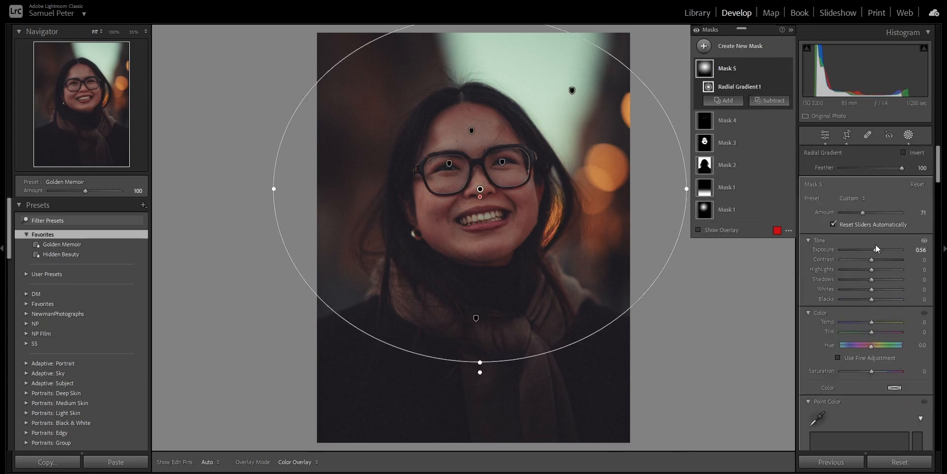
drag(862, 212, 863, 212)
drag(876, 250, 881, 250)
click(823, 135)
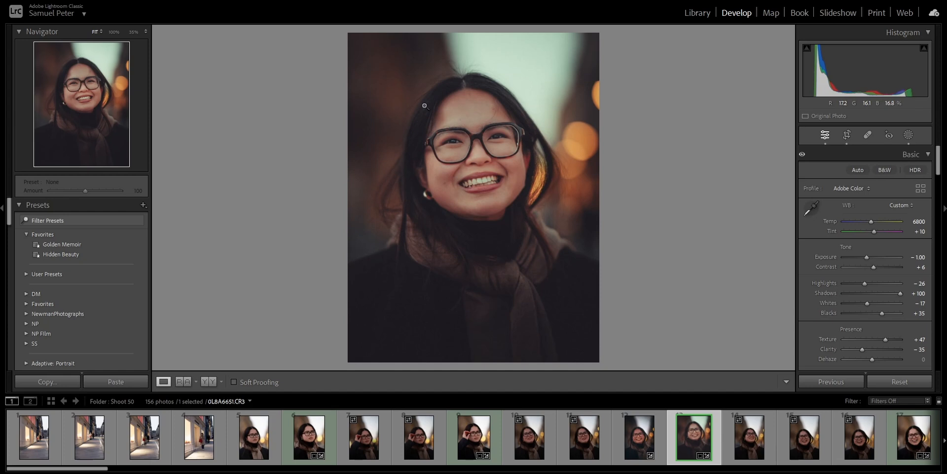
Copy the edited photo's develop settings, including all five masks
click(59, 383)
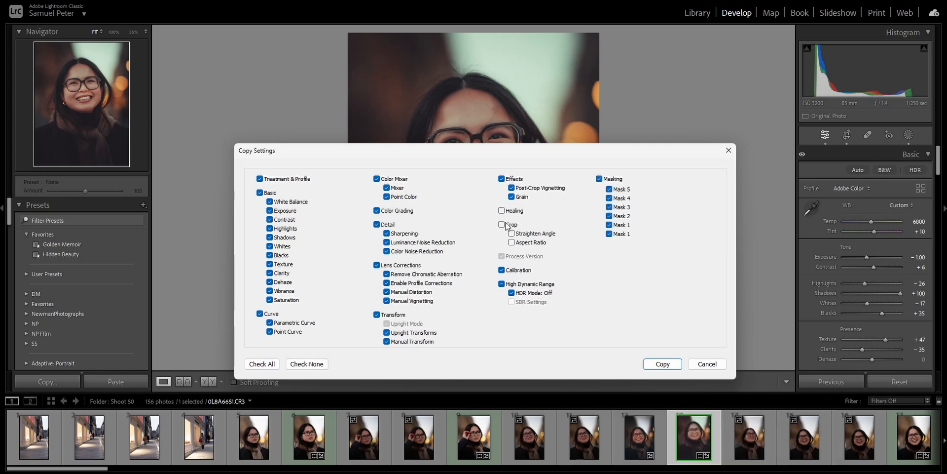
click(655, 364)
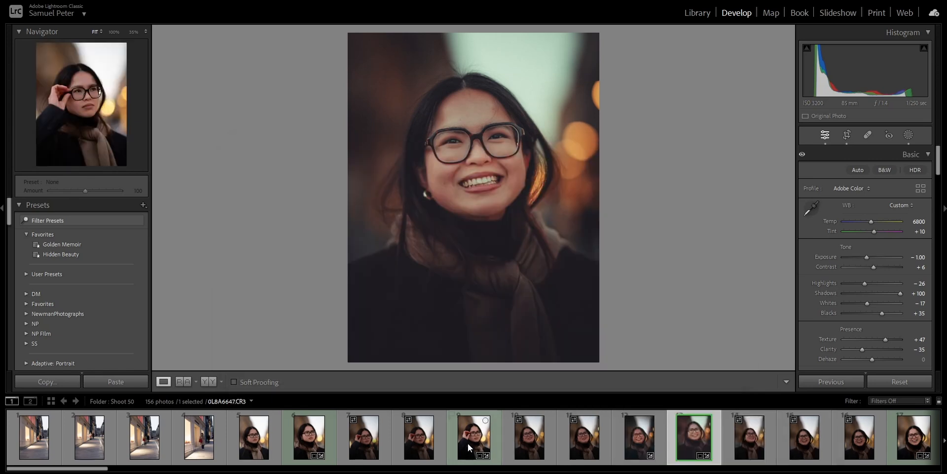
Paste the copied settings onto the ninth photo in the filmstrip
click(471, 440)
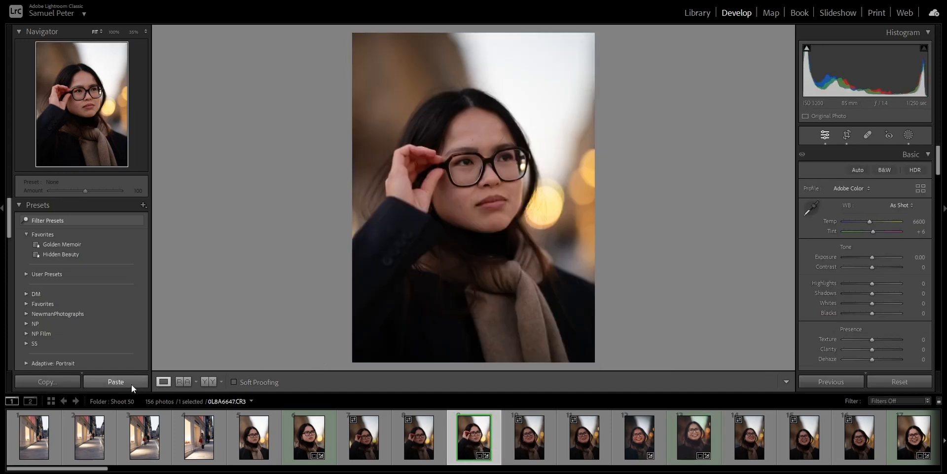
click(126, 383)
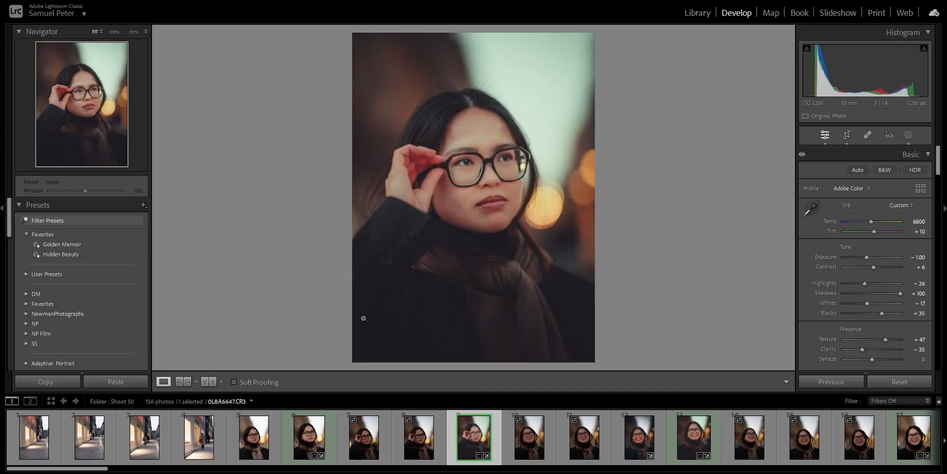
Compare the pasted result before and after side by side with the side panels and filmstrip hidden
key(F6)
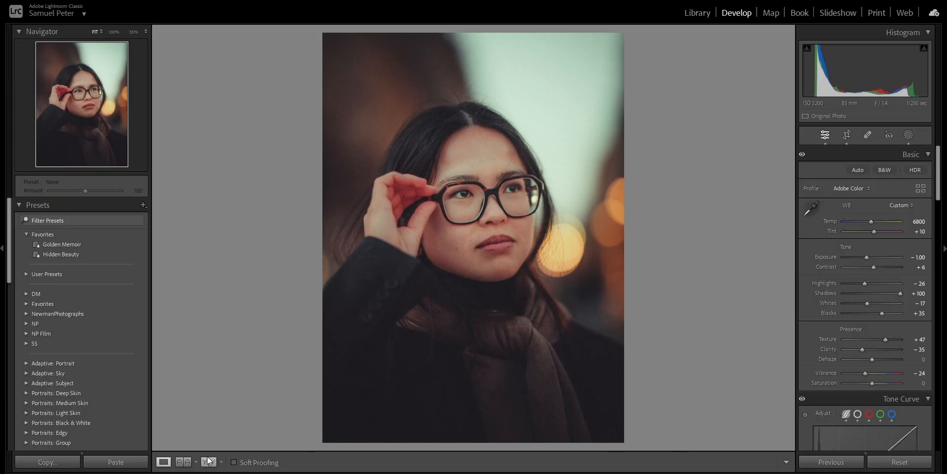
click(208, 461)
key(Tab)
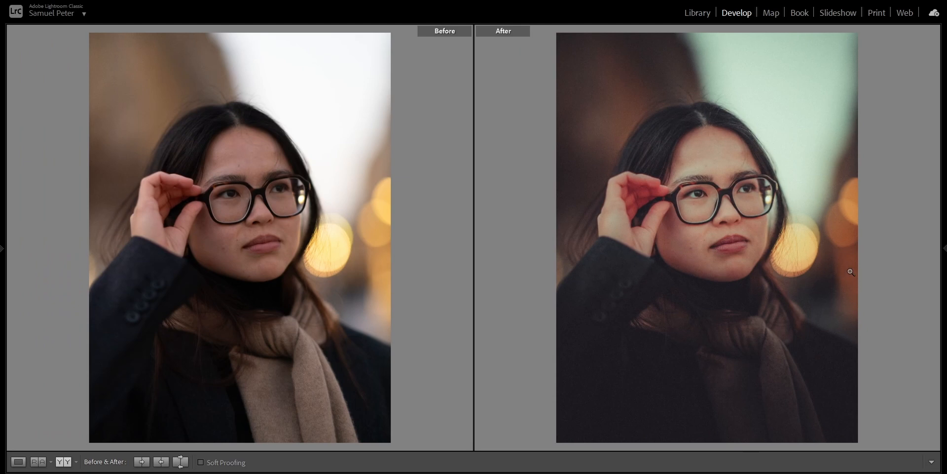
click(757, 214)
click(667, 174)
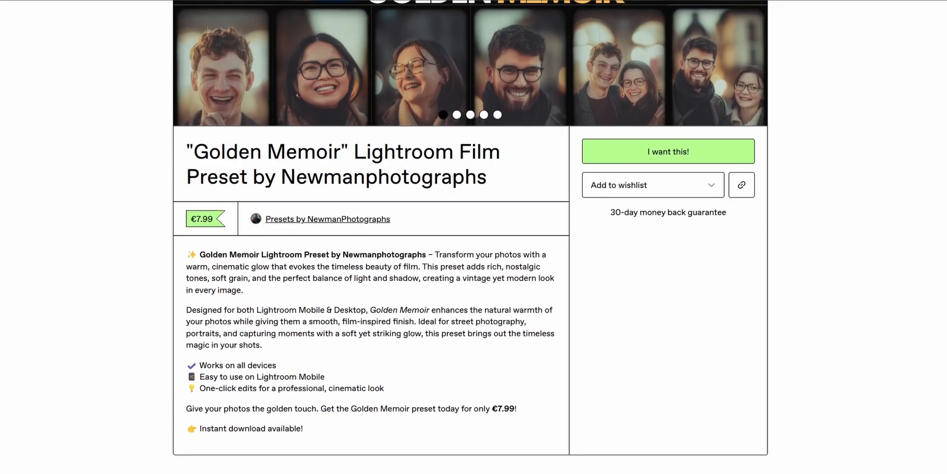
In the browser, page through the sample images of the Golden Memoir preset product page
scroll(470, 237, up, 4)
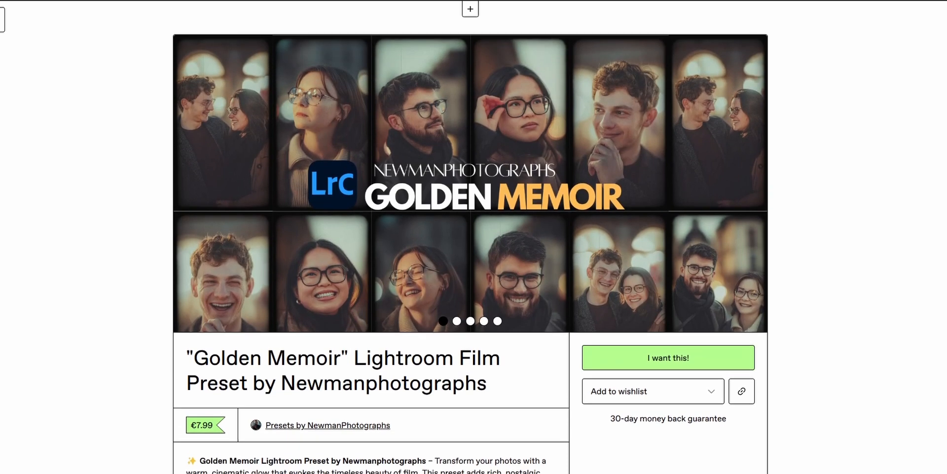
click(752, 184)
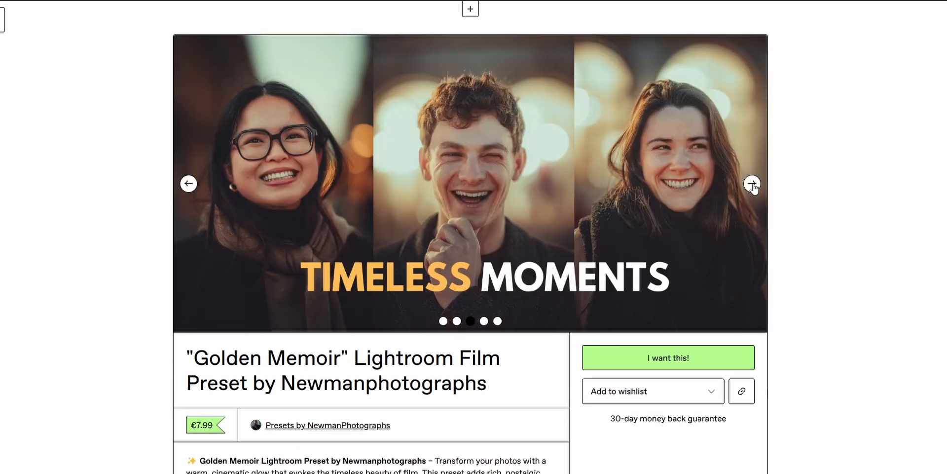
click(753, 184)
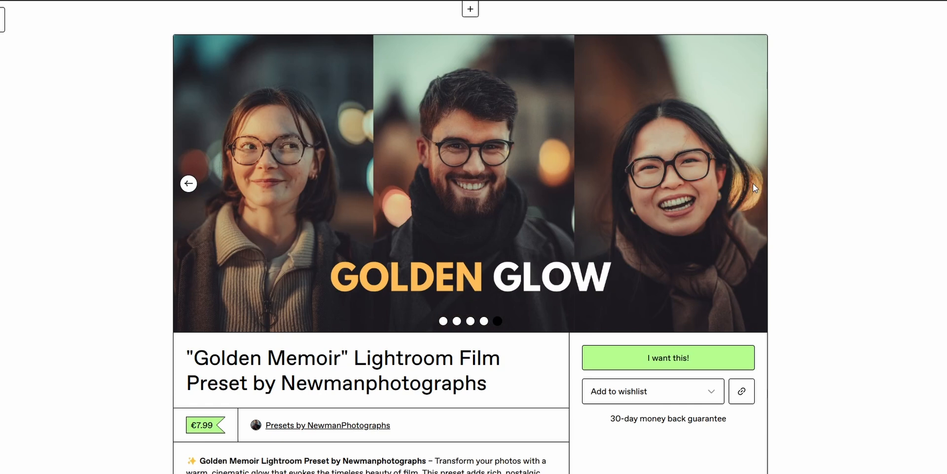
click(188, 184)
click(189, 184)
click(189, 184)
click(189, 184)
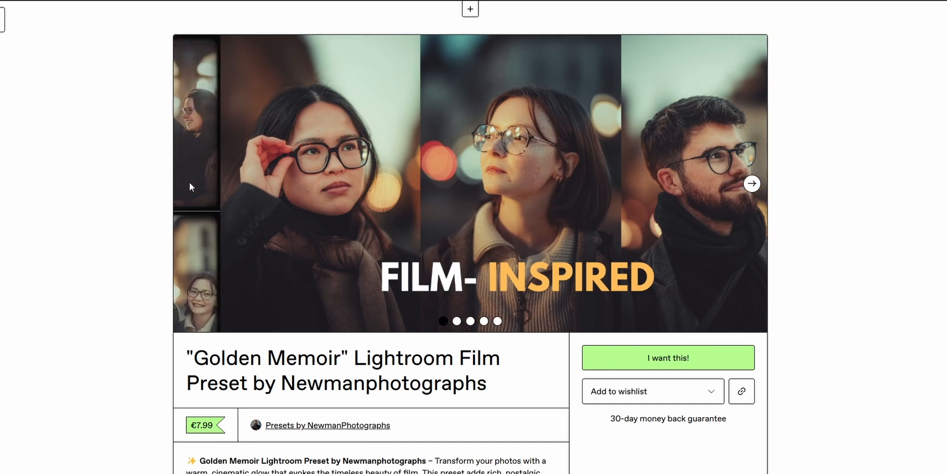